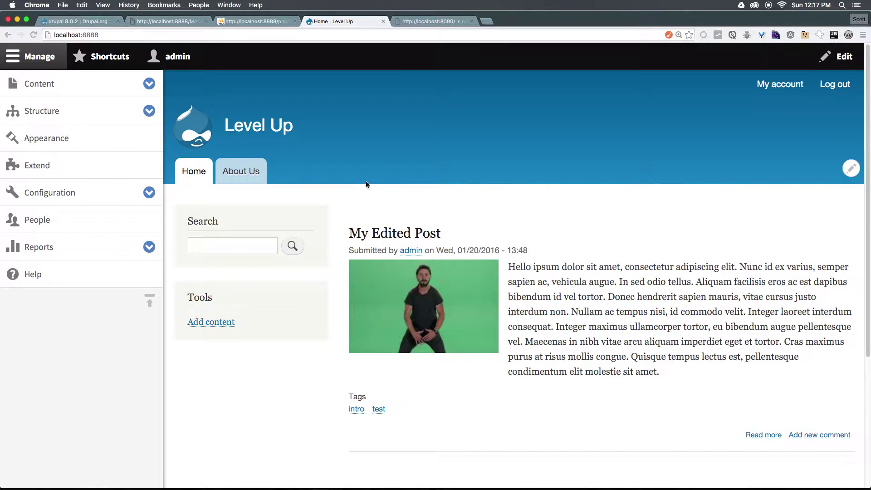
- Open the edit options of the site branding, main menu, post listing and user account menu blocks
{"action": "left_click", "coordinate": [281, 119]}
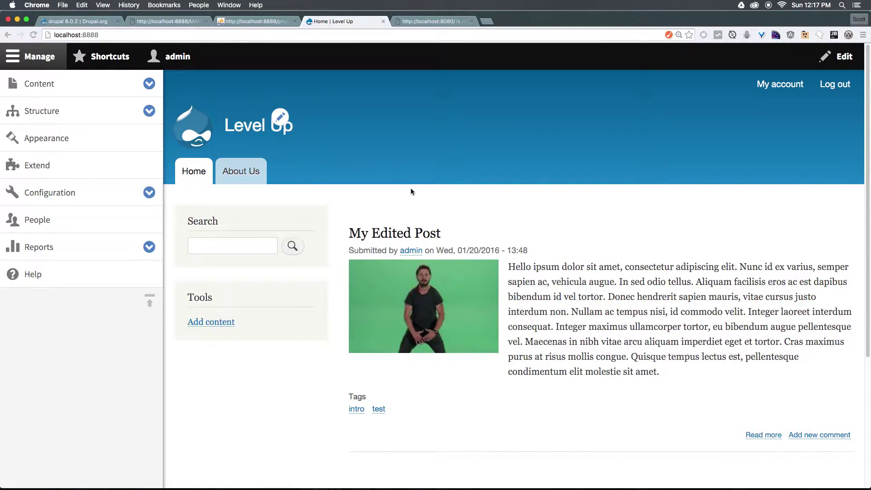
{"action": "left_click", "coordinate": [851, 168]}
{"action": "left_click", "coordinate": [839, 233]}
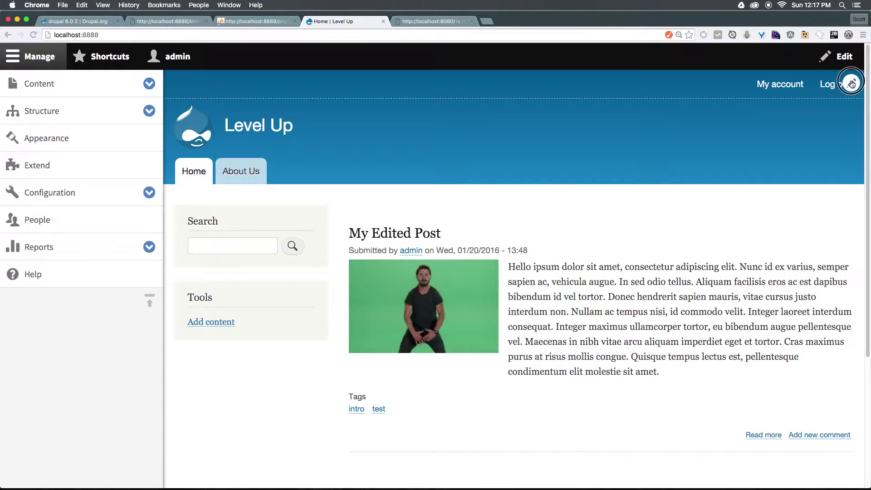
{"action": "left_click", "coordinate": [851, 84]}
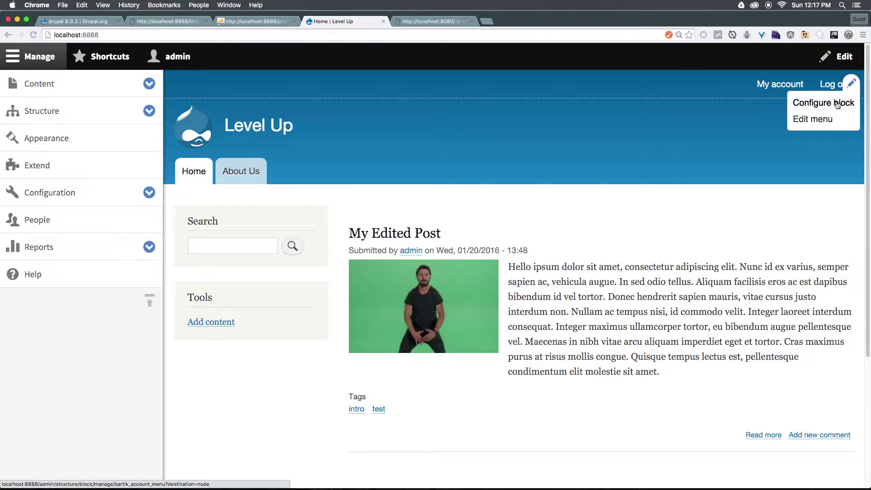
- Check the branding and Search blocks' edit options, then scroll to the Powered by Drupal footer
{"action": "mouse_move", "coordinate": [278, 119]}
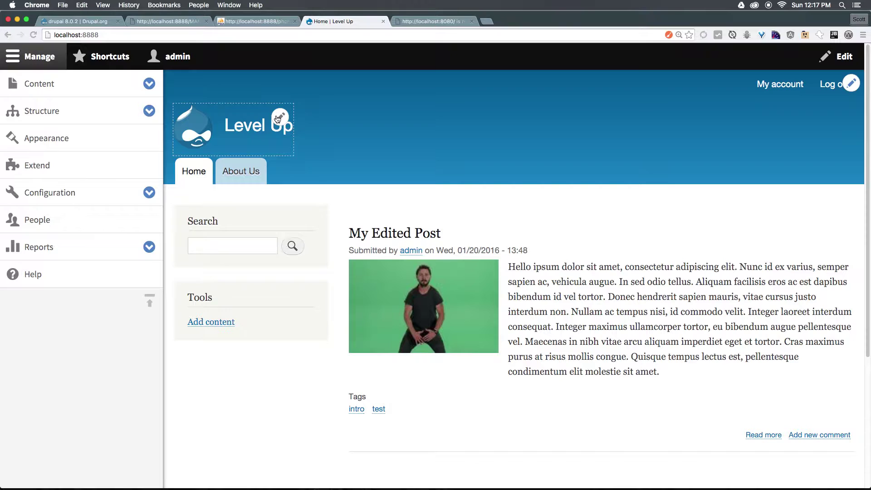
{"action": "left_click", "coordinate": [278, 118]}
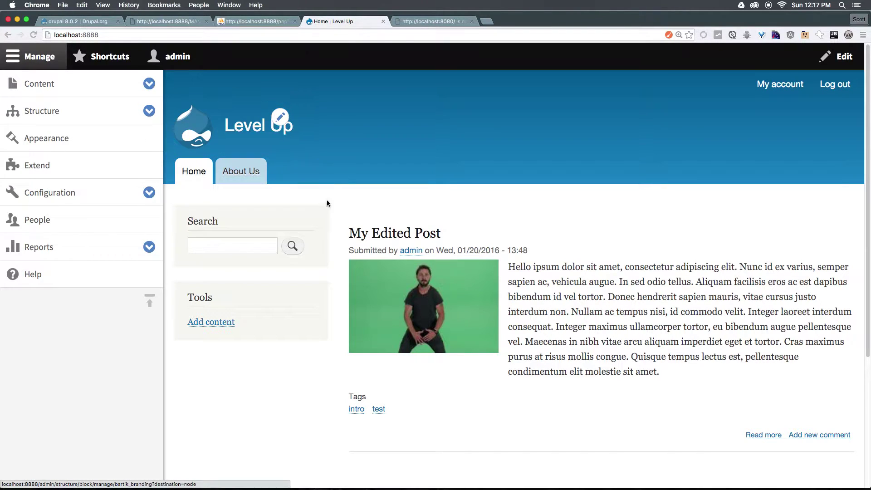
{"action": "left_click", "coordinate": [316, 220]}
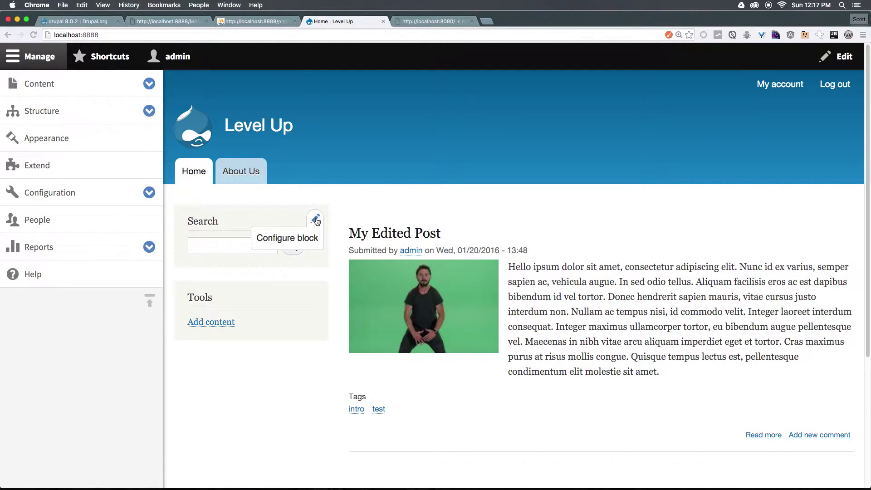
{"action": "left_click", "coordinate": [306, 360]}
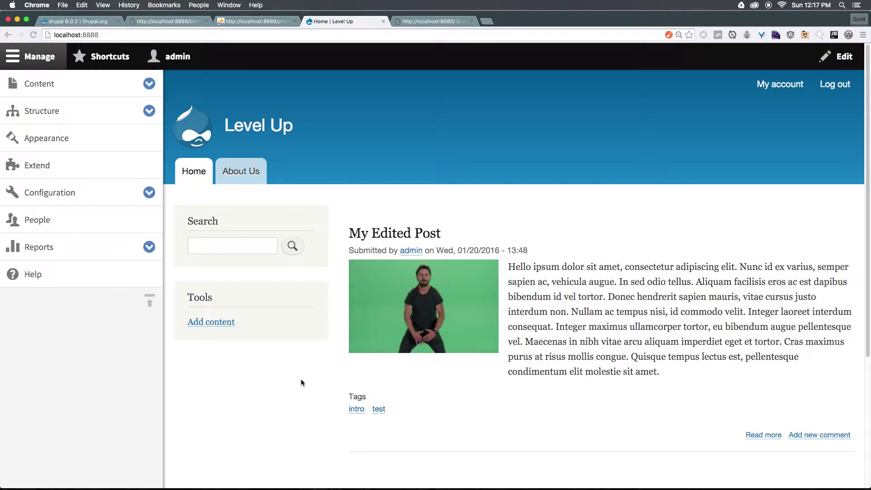
{"action": "scroll", "coordinate": [301, 381], "scroll_direction": "down", "scroll_amount": 5}
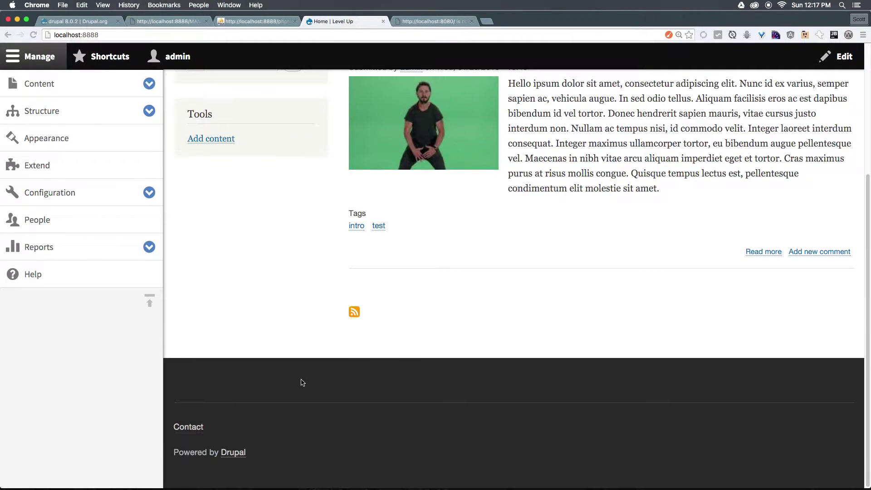
{"action": "scroll", "coordinate": [303, 382], "scroll_direction": "up", "scroll_amount": 5}
{"action": "scroll", "coordinate": [301, 379], "scroll_direction": "down", "scroll_amount": 5}
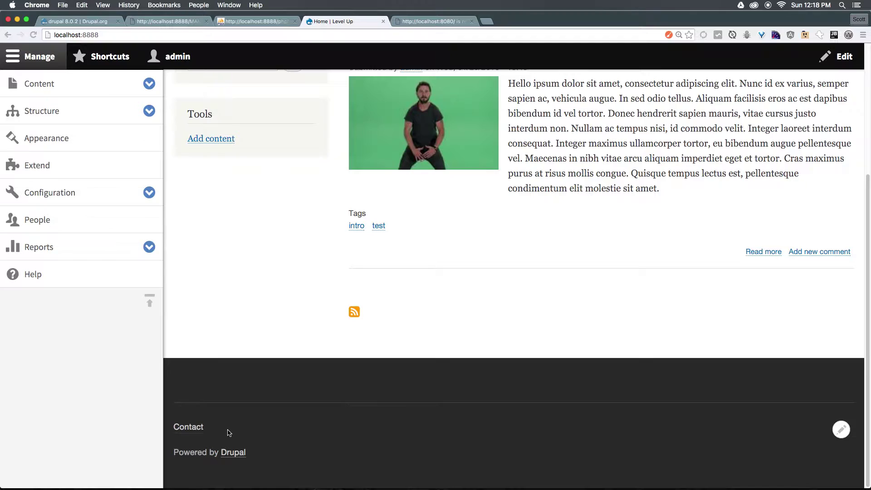
- Open Configure block for the footer's Powered by Drupal block
{"action": "left_click", "coordinate": [843, 452]}
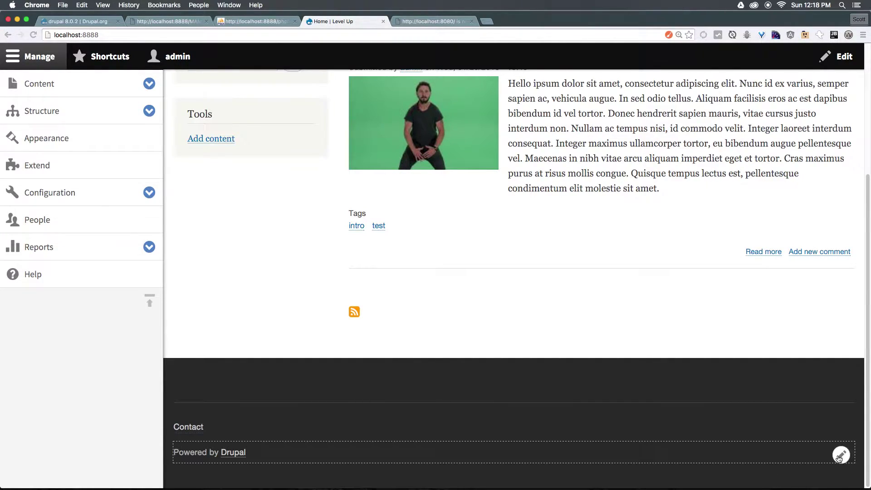
{"action": "left_click", "coordinate": [842, 455]}
{"action": "left_click", "coordinate": [827, 474]}
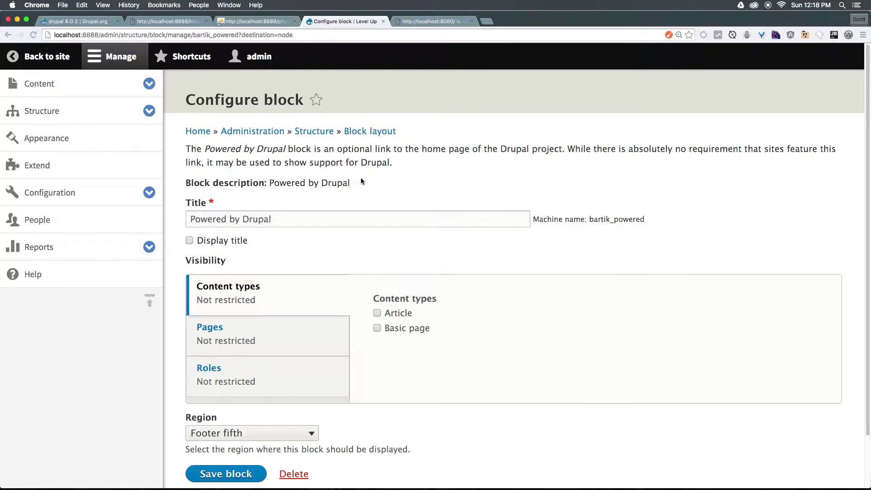
- Save the Powered by Drupal block with Display title on and inspect its new footer heading
{"action": "scroll", "coordinate": [362, 179], "scroll_direction": "down", "scroll_amount": 2}
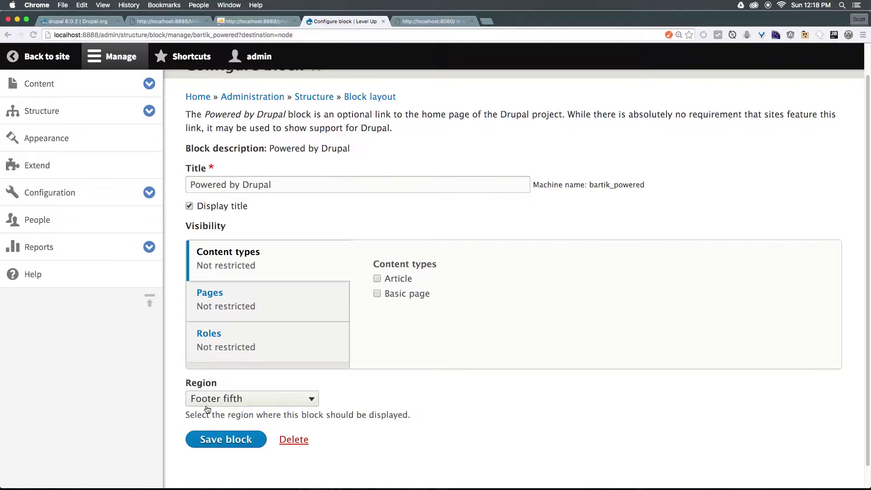
{"action": "left_click", "coordinate": [211, 439]}
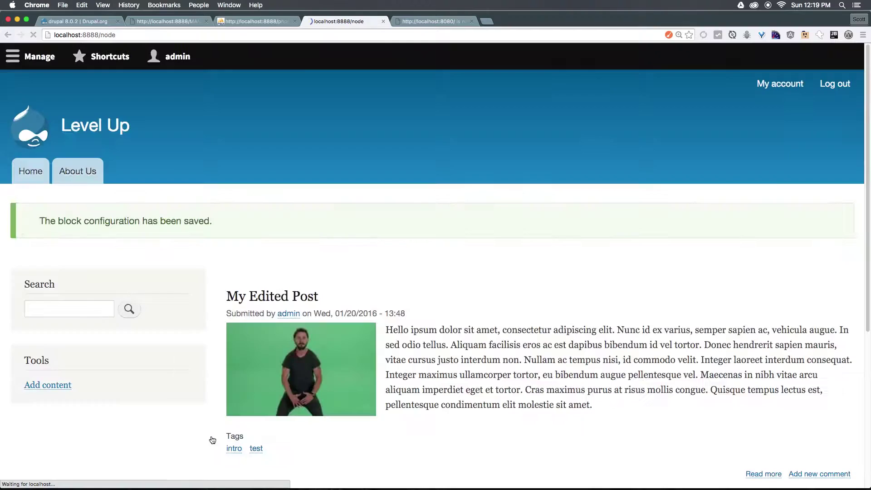
{"action": "scroll", "coordinate": [225, 422], "scroll_direction": "down", "scroll_amount": 6}
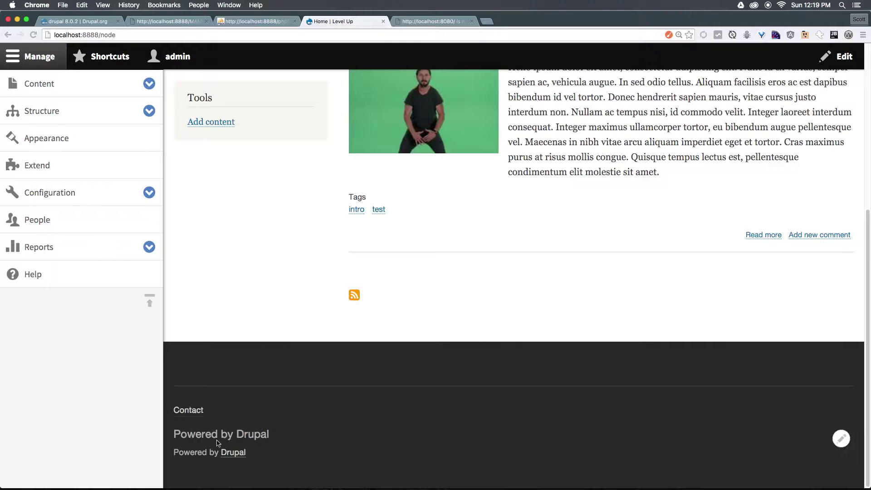
{"action": "left_click_drag", "start_coordinate": [211, 435], "coordinate": [268, 435]}
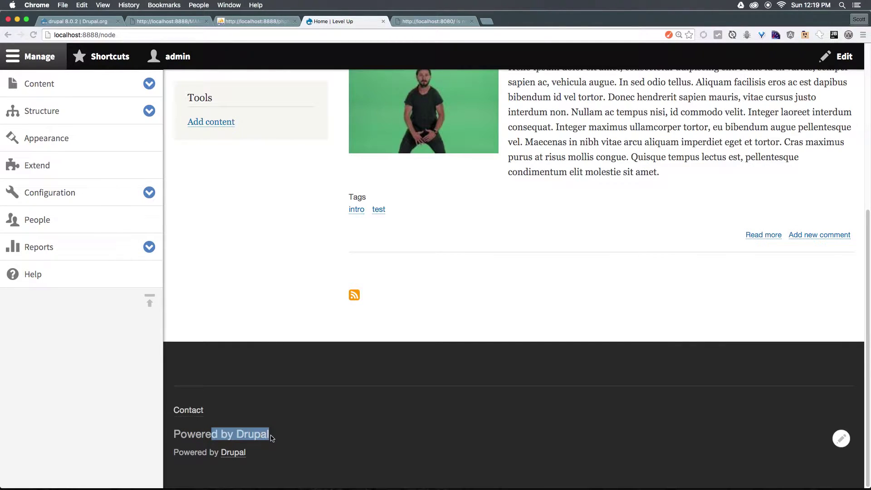
{"action": "left_click", "coordinate": [269, 434]}
{"action": "key", "text": "super+a"}
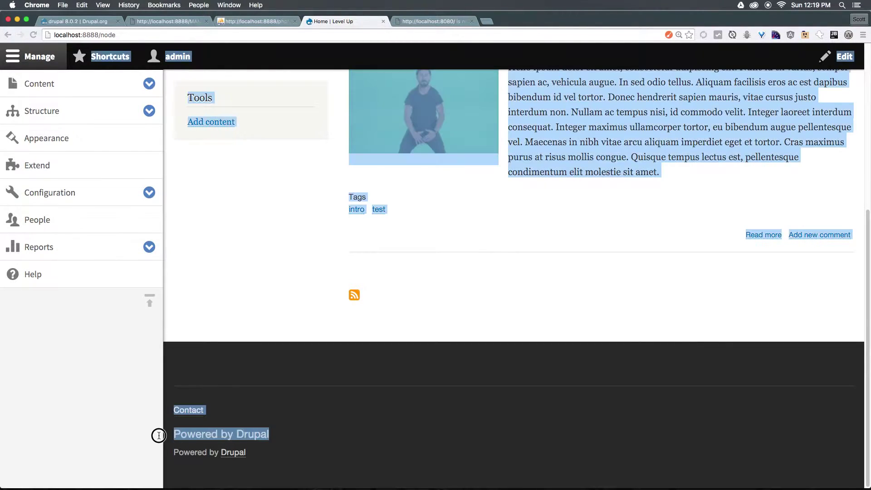
{"action": "left_click", "coordinate": [190, 447]}
{"action": "double_click", "coordinate": [192, 449]}
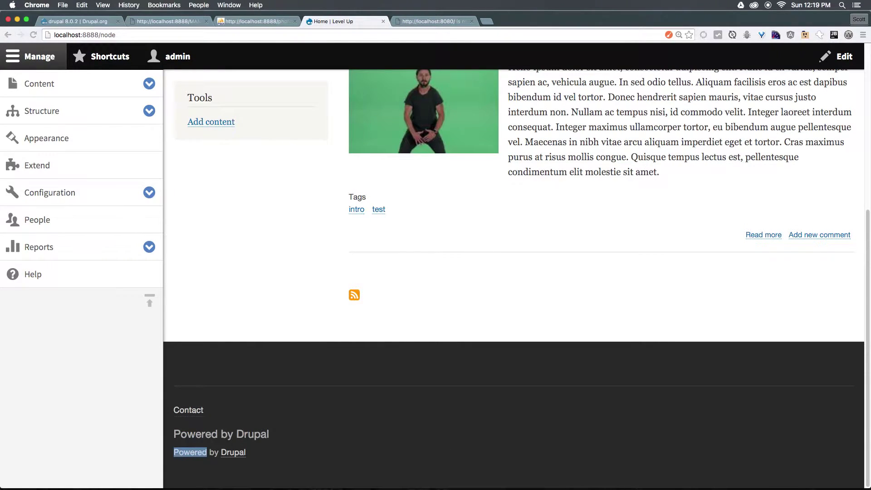
{"action": "left_click", "coordinate": [834, 449]}
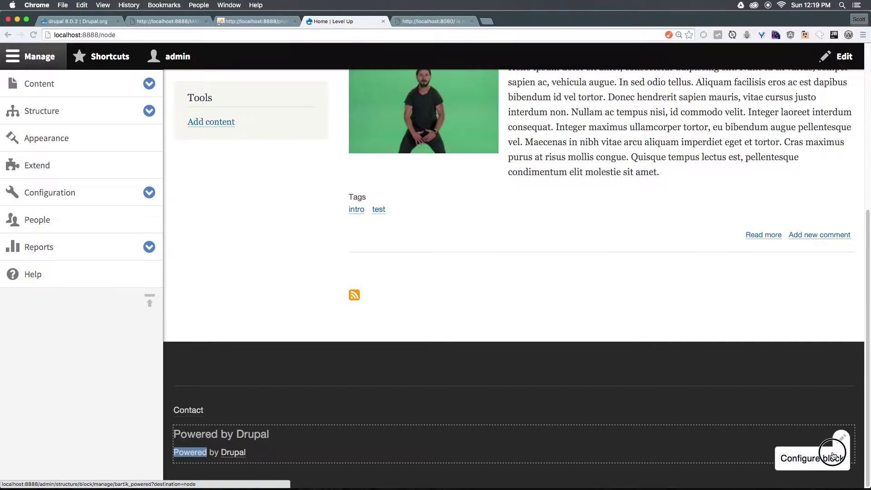
- In the block's configuration, toggle Article and Anonymous user visibility off again, reviewing the Pages and Roles settings
{"action": "left_click", "coordinate": [818, 456]}
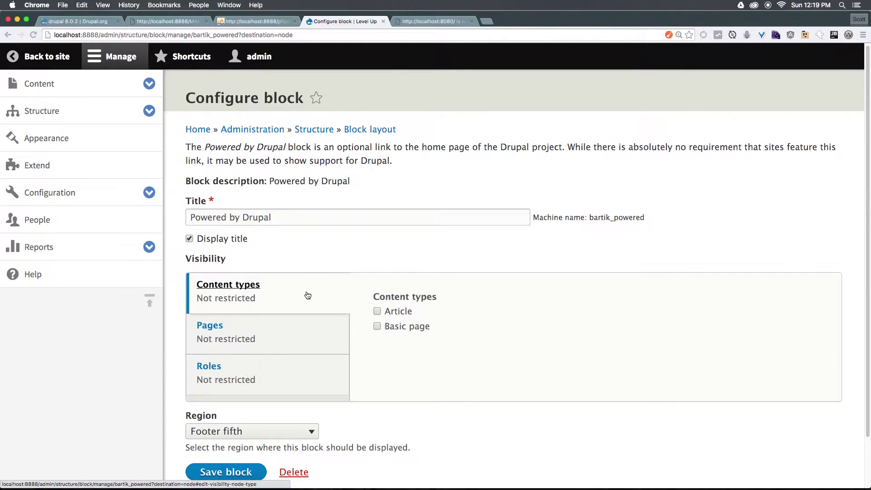
{"action": "left_click", "coordinate": [379, 312]}
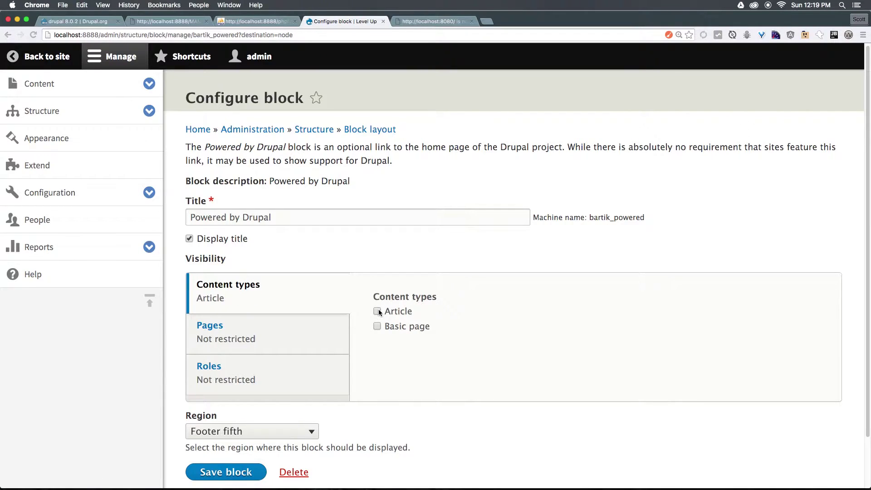
{"action": "left_click", "coordinate": [379, 312]}
{"action": "left_click", "coordinate": [279, 332]}
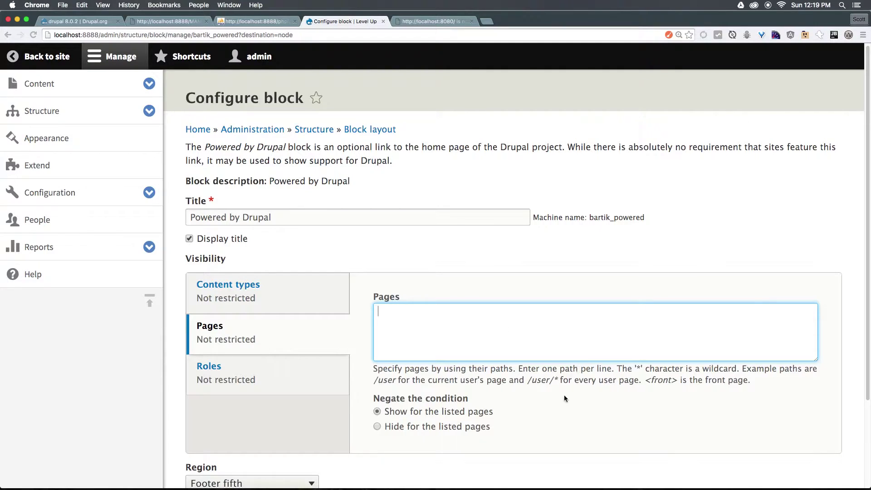
{"action": "left_click", "coordinate": [318, 378]}
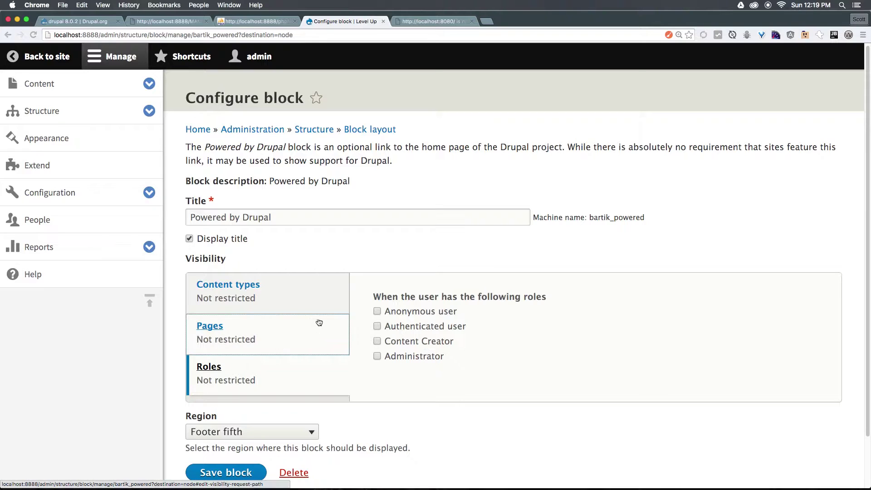
{"action": "left_click", "coordinate": [377, 312]}
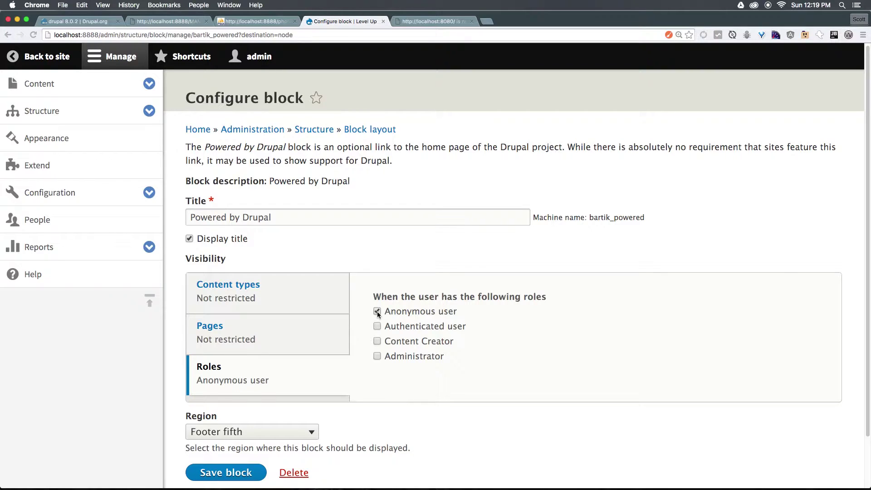
{"action": "left_click", "coordinate": [377, 312]}
{"action": "scroll", "coordinate": [505, 280], "scroll_direction": "down", "scroll_amount": 3}
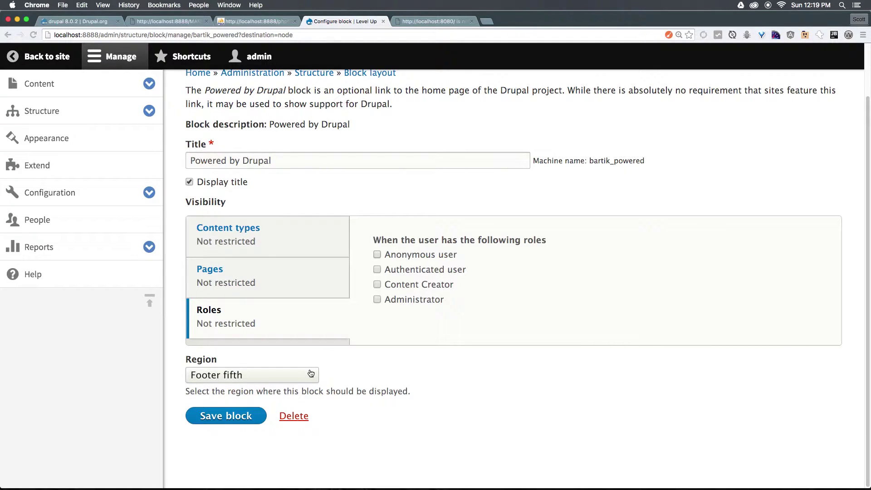
{"action": "left_click", "coordinate": [311, 373]}
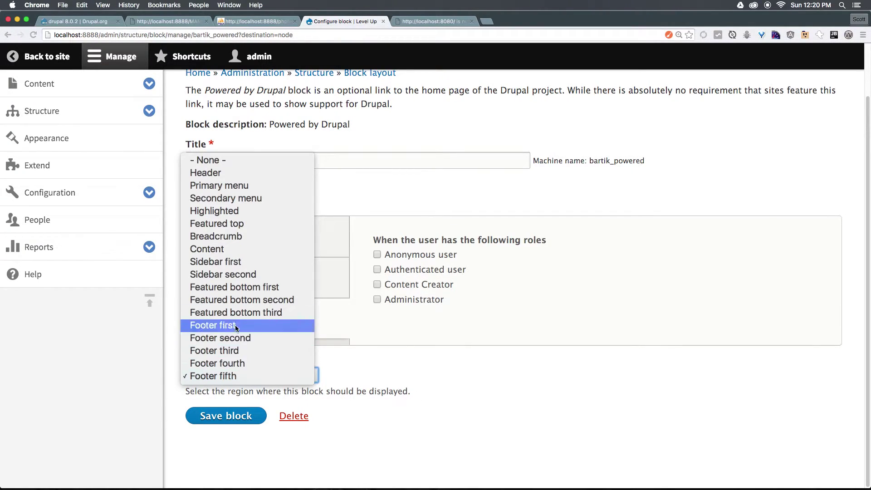
{"action": "left_click", "coordinate": [452, 368]}
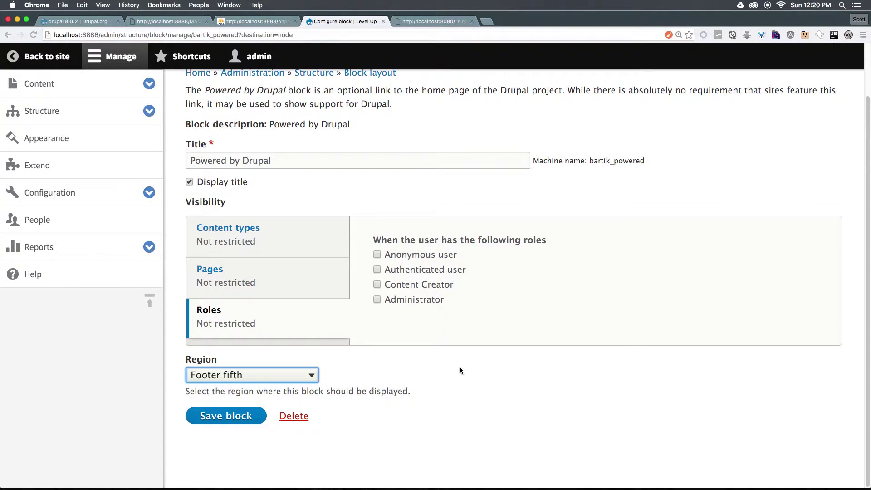
{"action": "scroll", "coordinate": [458, 375], "scroll_direction": "up", "scroll_amount": 1}
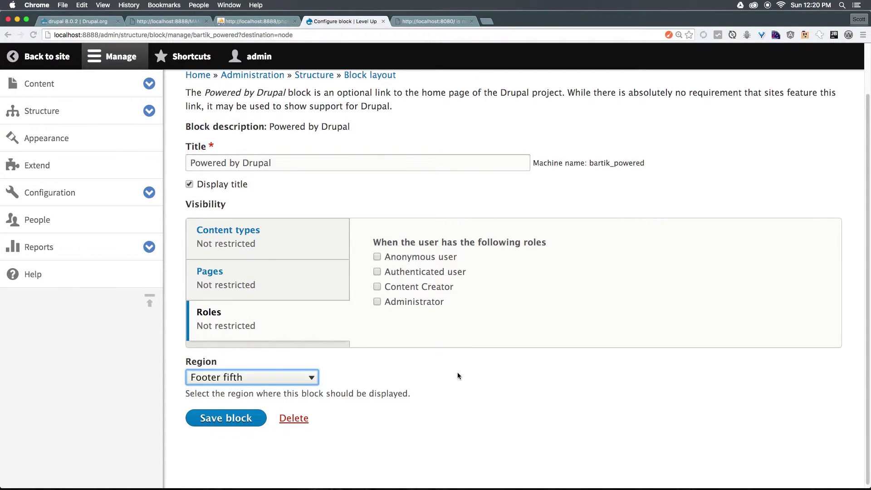
- Go to Structure > Block layout and find the Footer fifth region
{"action": "left_click", "coordinate": [149, 111]}
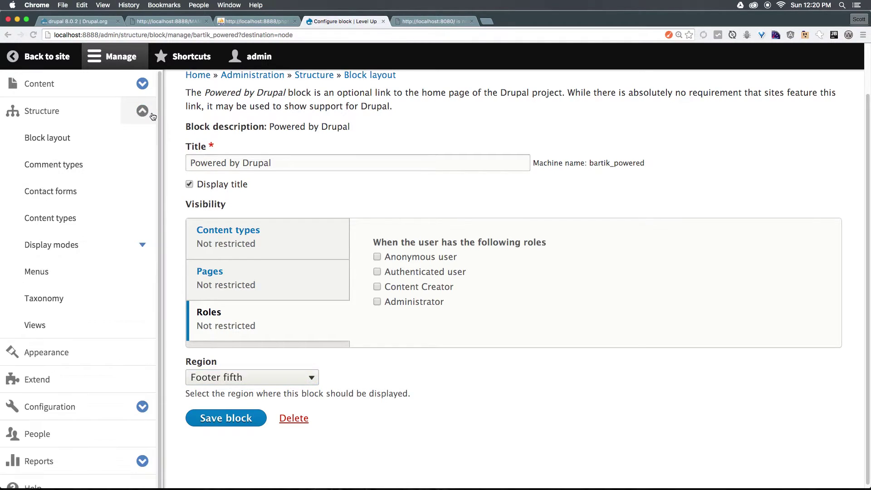
{"action": "left_click", "coordinate": [66, 145]}
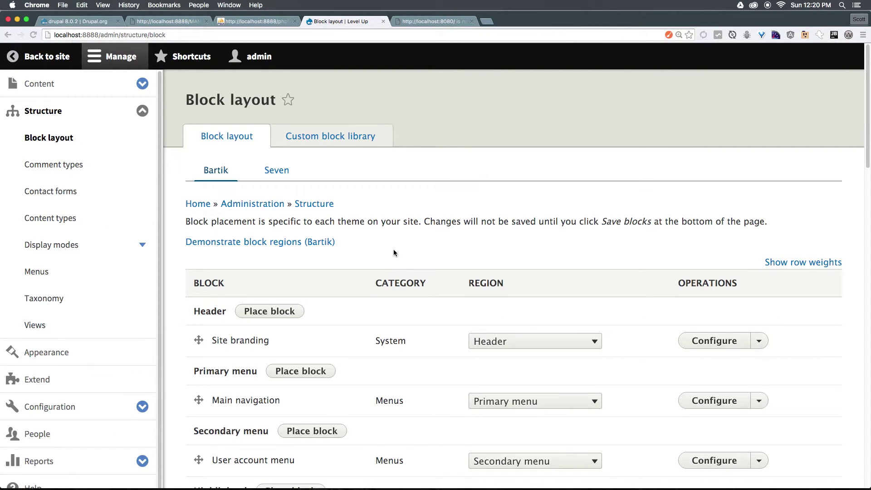
{"action": "scroll", "coordinate": [393, 250], "scroll_direction": "down", "scroll_amount": 5}
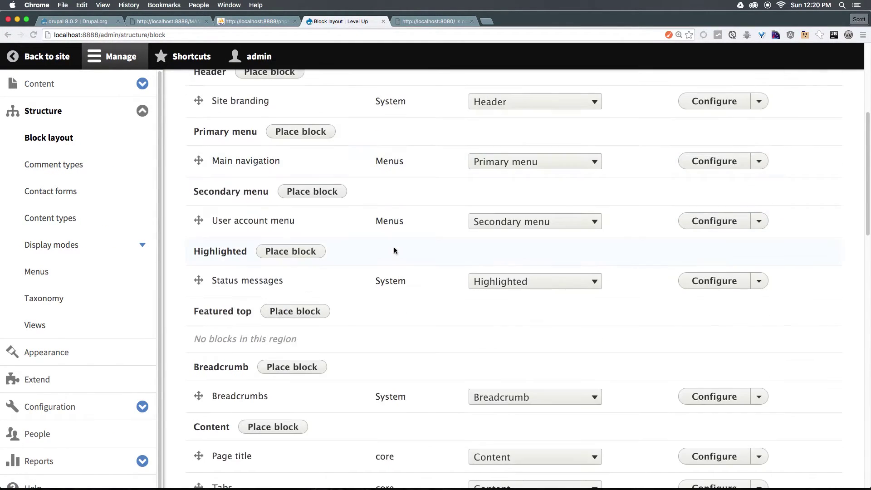
{"action": "scroll", "coordinate": [394, 246], "scroll_direction": "down", "scroll_amount": 4}
{"action": "scroll", "coordinate": [394, 247], "scroll_direction": "up", "scroll_amount": 6}
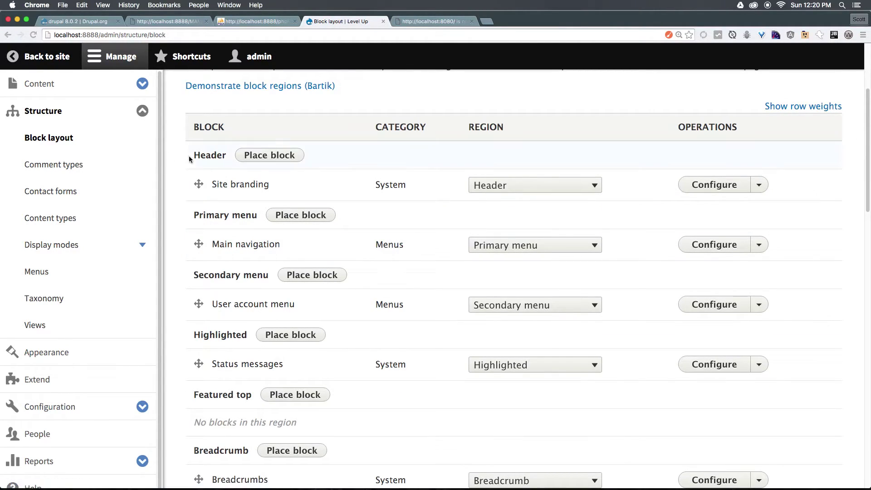
{"action": "scroll", "coordinate": [227, 323], "scroll_direction": "down", "scroll_amount": 15}
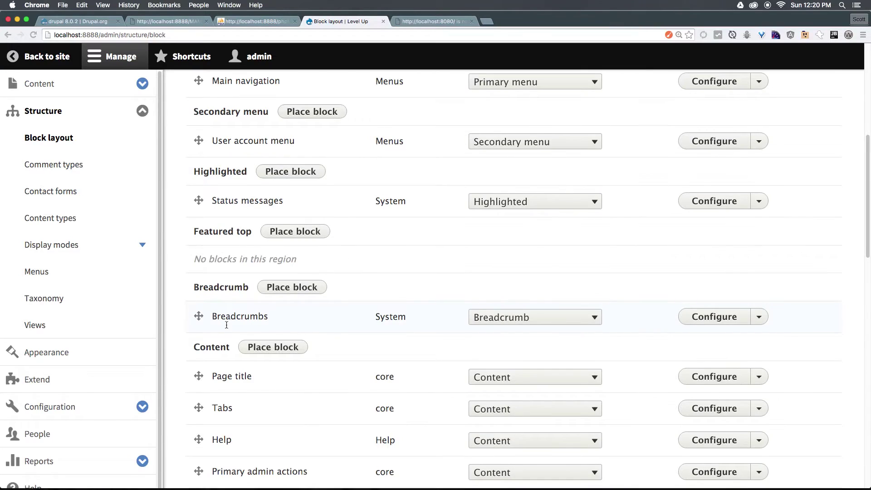
{"action": "scroll", "coordinate": [226, 324], "scroll_direction": "down", "scroll_amount": 5}
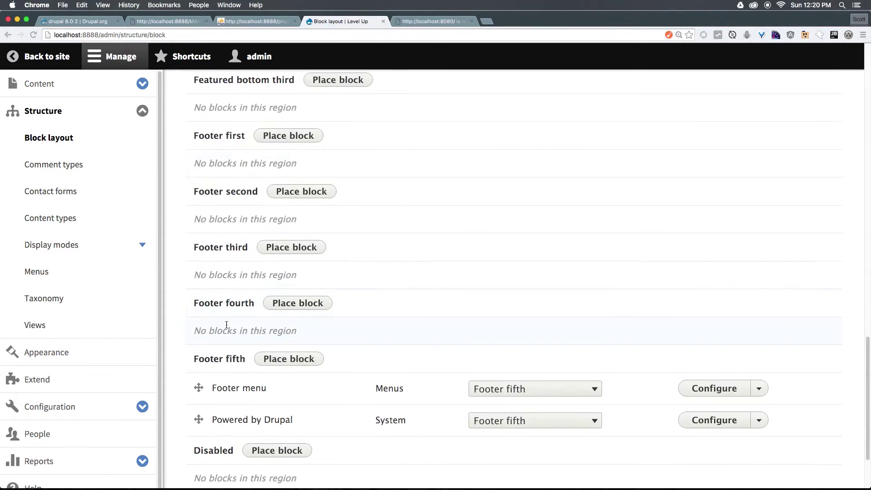
{"action": "triple_click", "coordinate": [217, 357]}
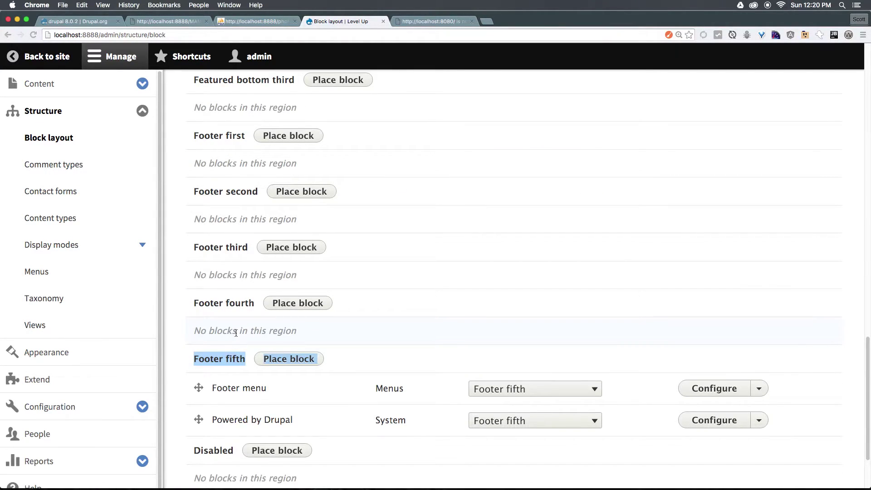
{"action": "scroll", "coordinate": [234, 342], "scroll_direction": "down", "scroll_amount": 2}
- Set the Powered by Drupal block's region to '- None -'
{"action": "left_click_drag", "start_coordinate": [226, 374], "coordinate": [346, 375]}
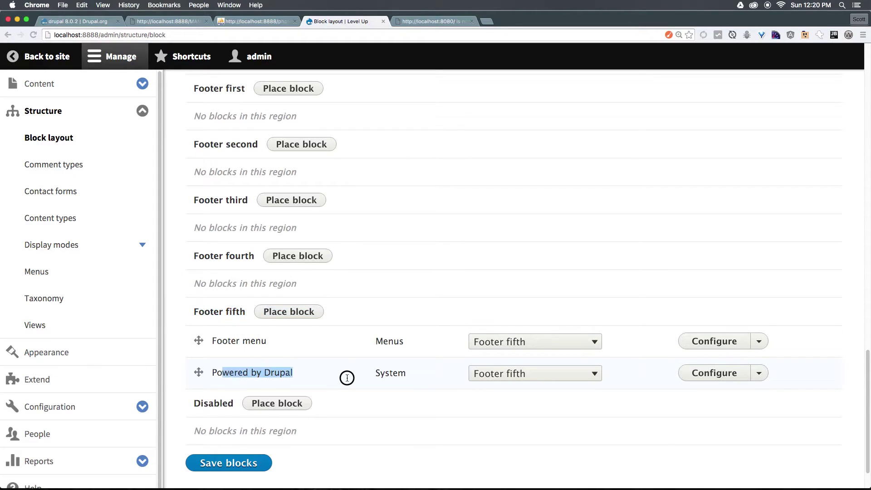
{"action": "left_click", "coordinate": [566, 373]}
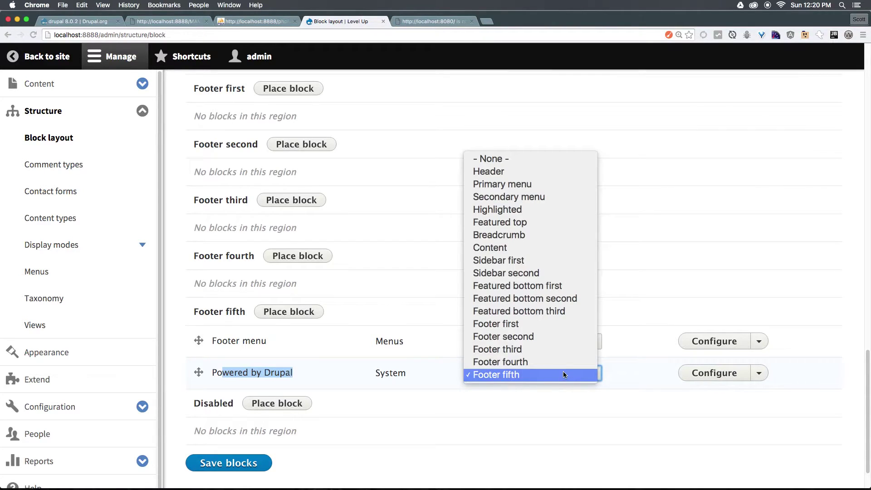
{"action": "left_click", "coordinate": [520, 163]}
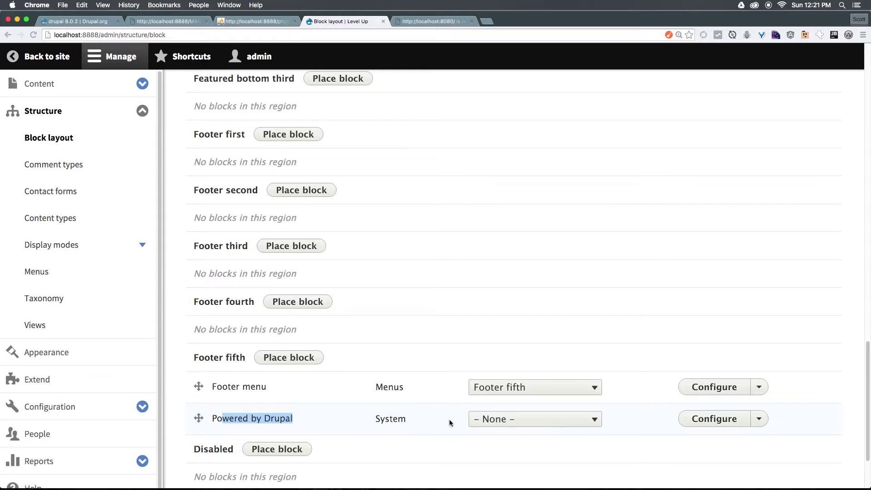
{"action": "left_click", "coordinate": [758, 419]}
{"action": "left_click", "coordinate": [808, 414]}
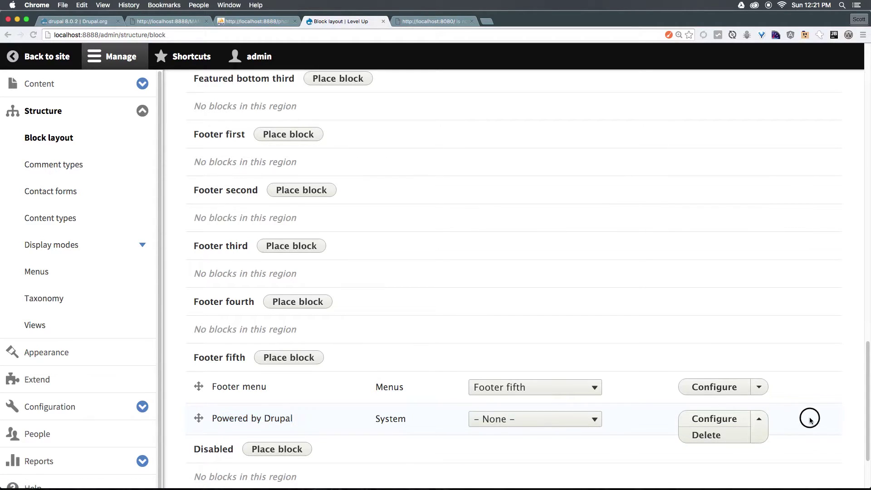
{"action": "scroll", "coordinate": [390, 458], "scroll_direction": "down", "scroll_amount": 1}
{"action": "scroll", "coordinate": [389, 459], "scroll_direction": "down", "scroll_amount": 2}
- Save the block layout and confirm Powered by Drupal now appears under Disabled
{"action": "left_click", "coordinate": [238, 432]}
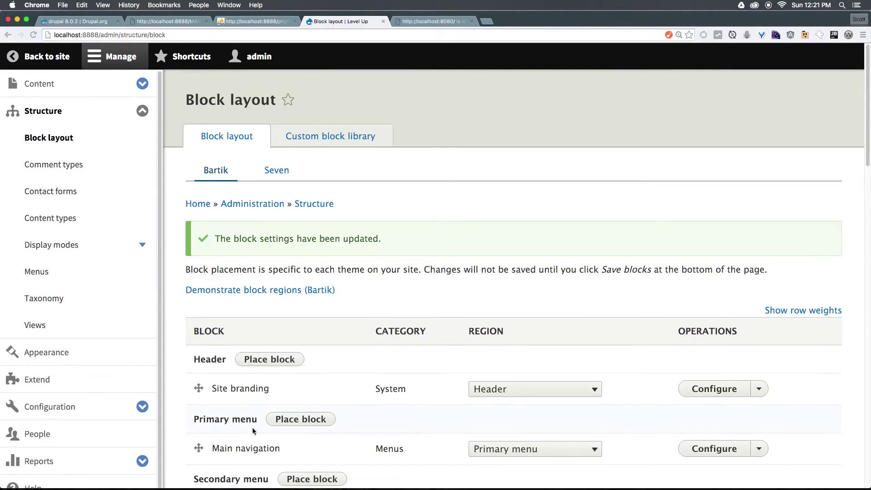
{"action": "left_click", "coordinate": [864, 135]}
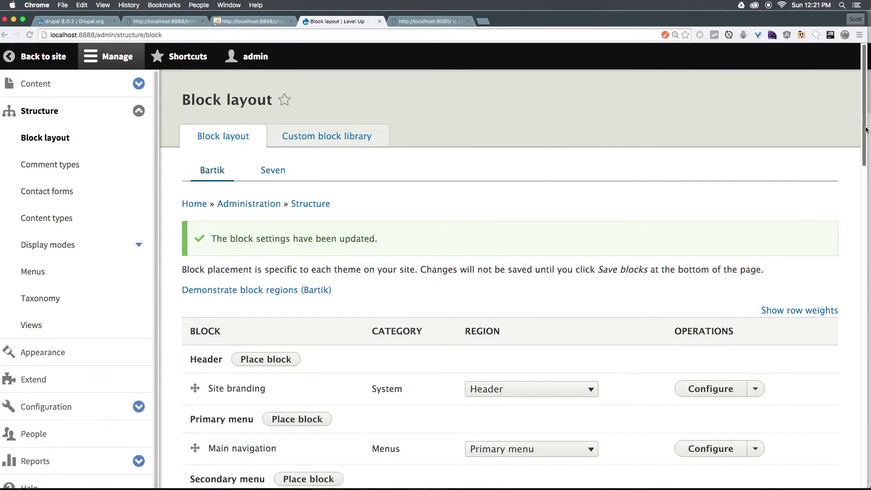
{"action": "left_click_drag", "start_coordinate": [865, 141], "coordinate": [802, 390]}
{"action": "scroll", "coordinate": [790, 417], "scroll_direction": "down", "scroll_amount": 5}
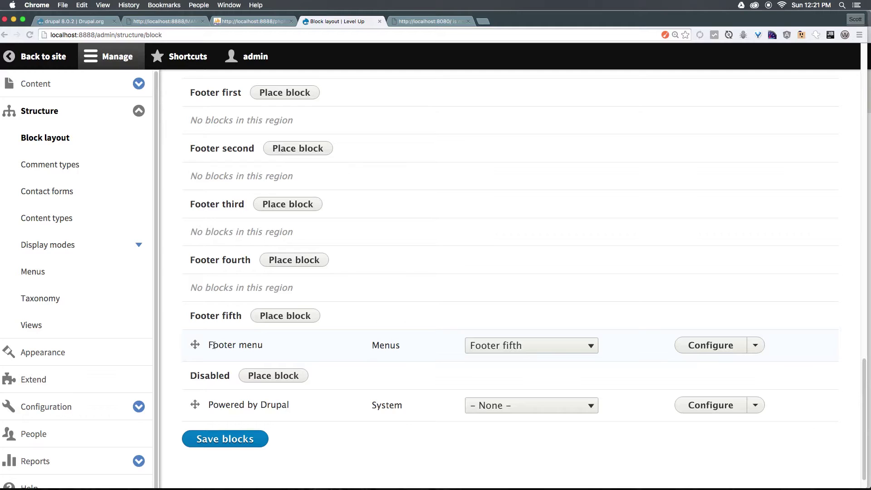
{"action": "triple_click", "coordinate": [220, 379]}
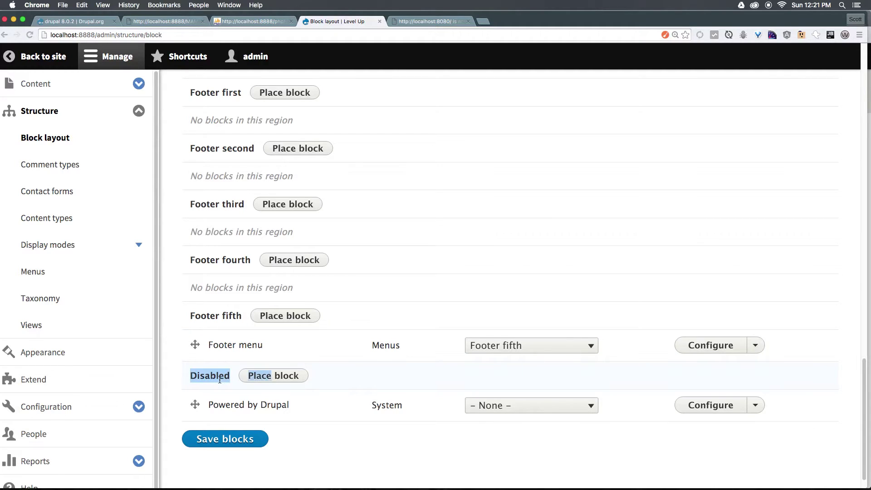
{"action": "double_click", "coordinate": [226, 405]}
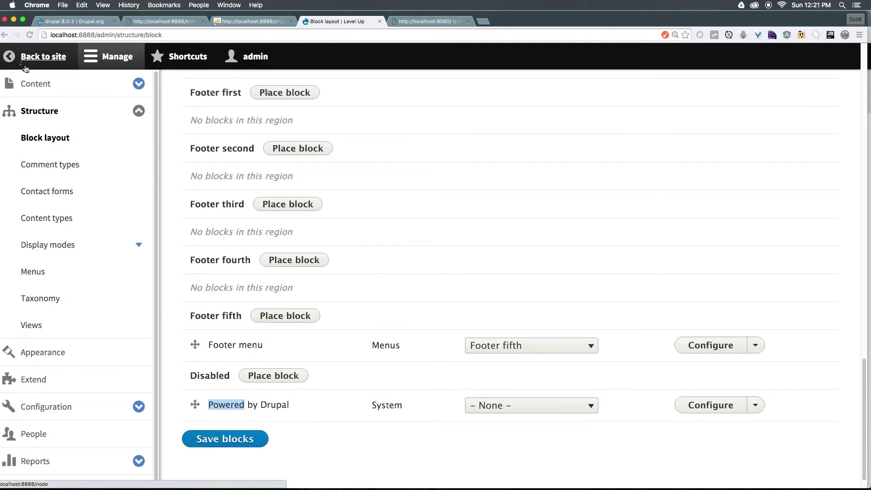
- Return to the front page and confirm the footer shows only Contact
{"action": "left_click", "coordinate": [36, 54]}
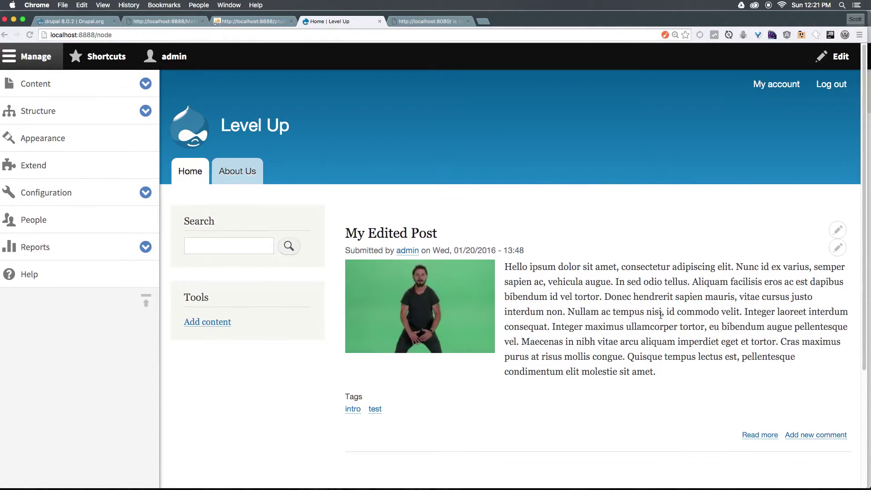
{"action": "scroll", "coordinate": [640, 324], "scroll_direction": "down", "scroll_amount": 5}
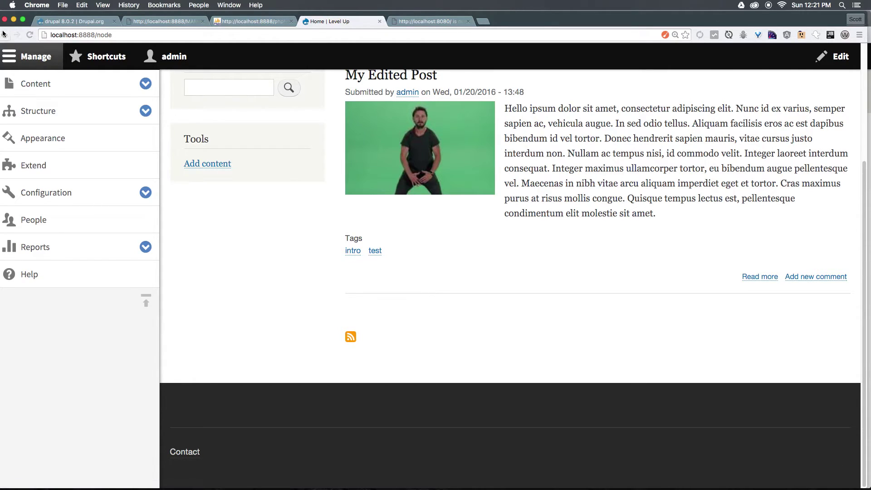
{"action": "scroll", "coordinate": [345, 300], "scroll_direction": "up", "scroll_amount": 4}
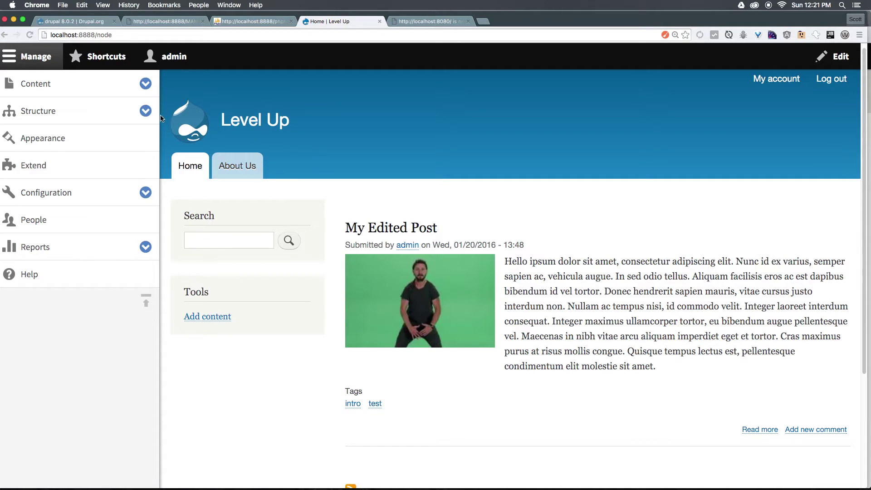
- Go to Structure > Block layout and find the Sidebar first region
{"action": "left_click", "coordinate": [145, 111]}
{"action": "left_click", "coordinate": [64, 141]}
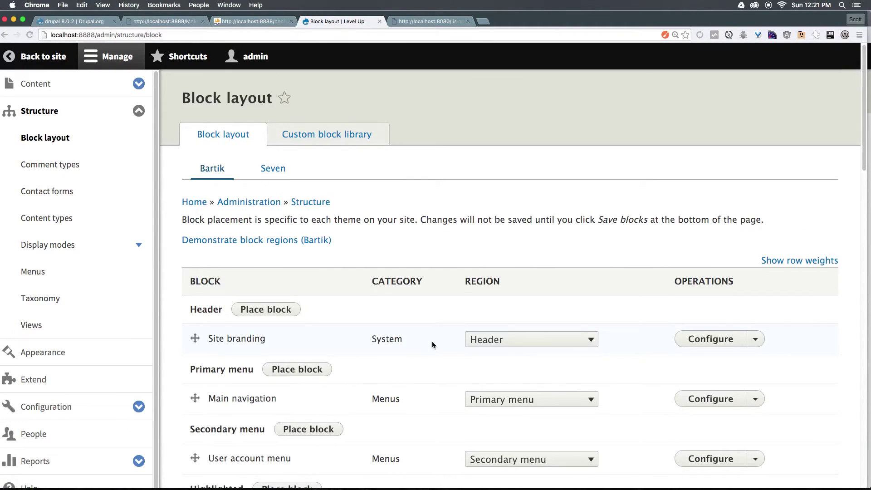
{"action": "scroll", "coordinate": [432, 341], "scroll_direction": "down", "scroll_amount": 5}
{"action": "scroll", "coordinate": [431, 344], "scroll_direction": "down", "scroll_amount": 5}
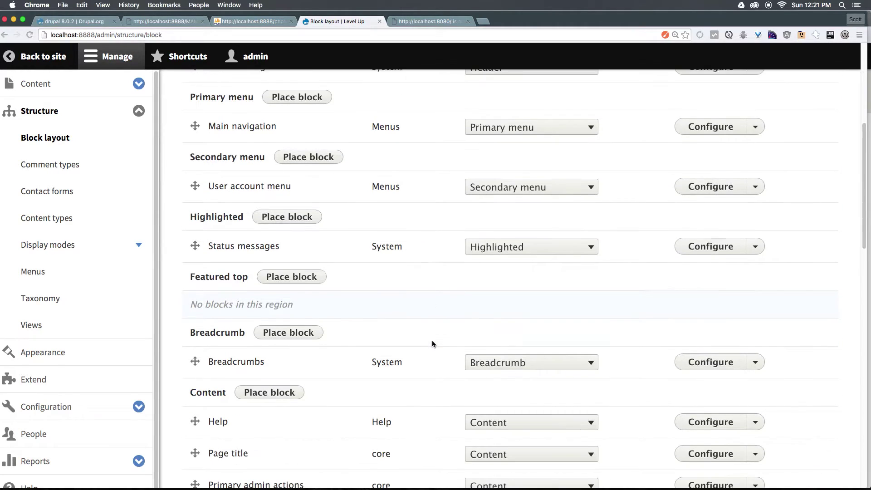
{"action": "scroll", "coordinate": [432, 343], "scroll_direction": "down", "scroll_amount": 4}
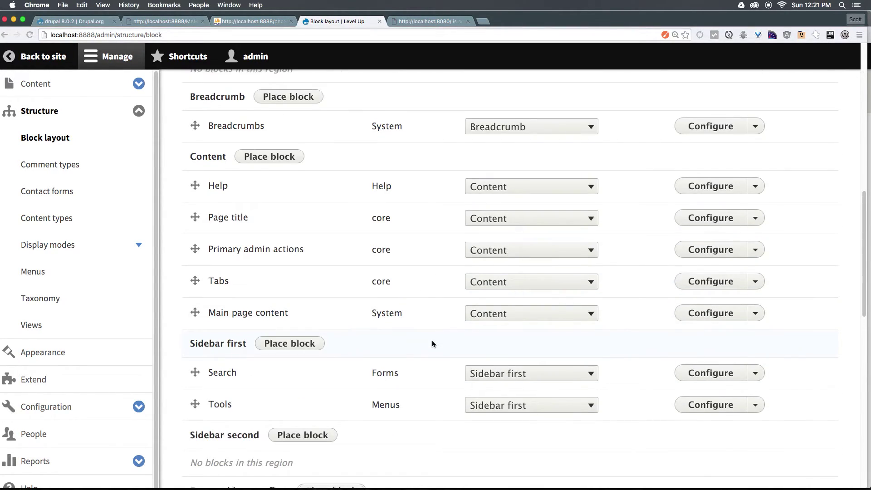
- Drag the Tools block above Search in Sidebar first
{"action": "double_click", "coordinate": [223, 230]}
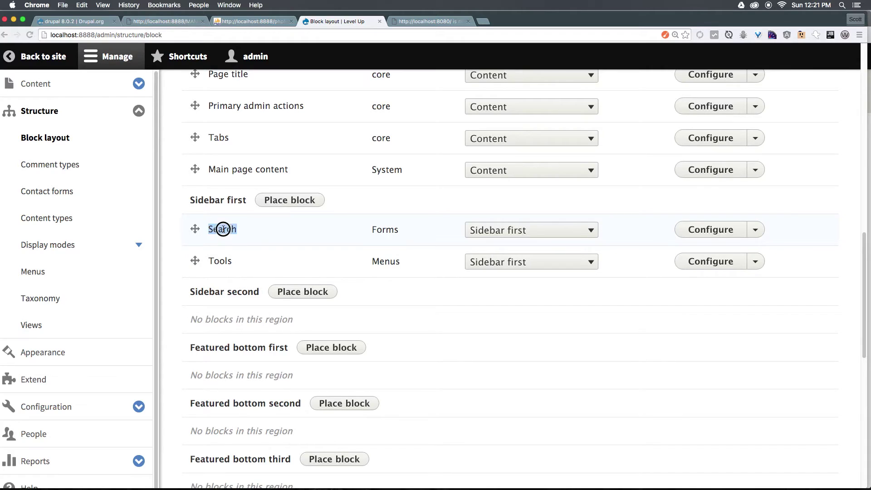
{"action": "double_click", "coordinate": [220, 260]}
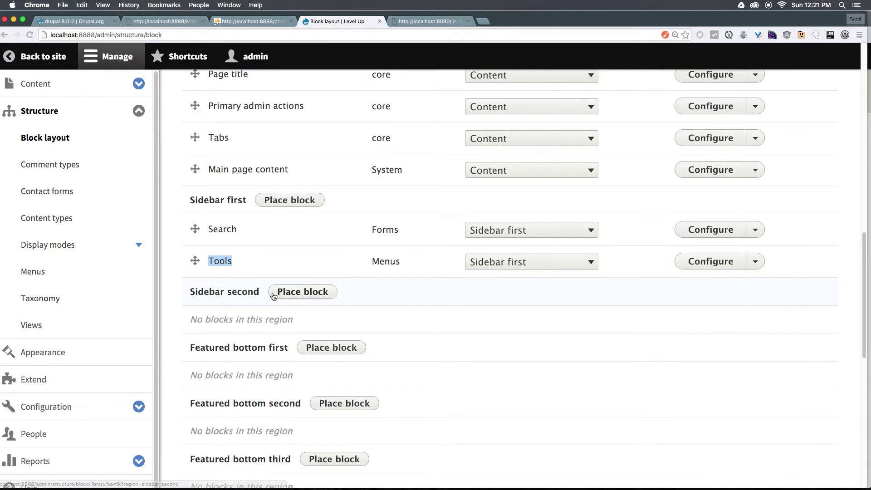
{"action": "left_click", "coordinate": [195, 261]}
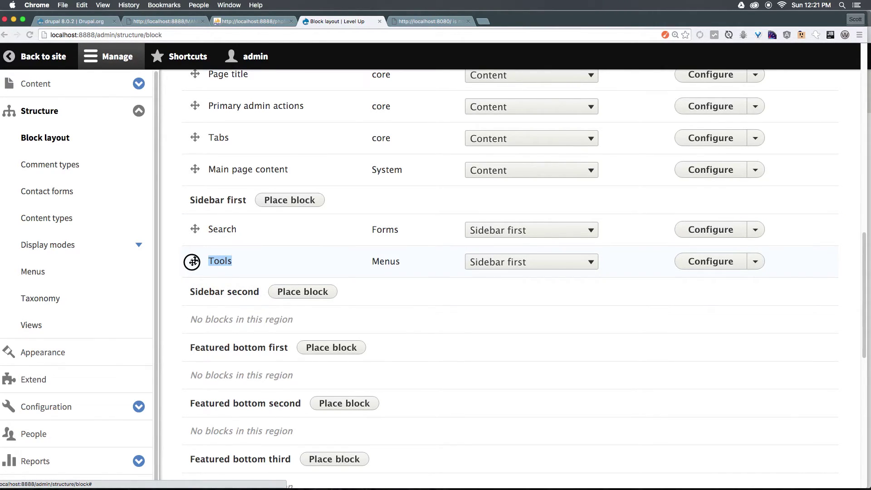
{"action": "left_click_drag", "start_coordinate": [195, 261], "coordinate": [200, 232]}
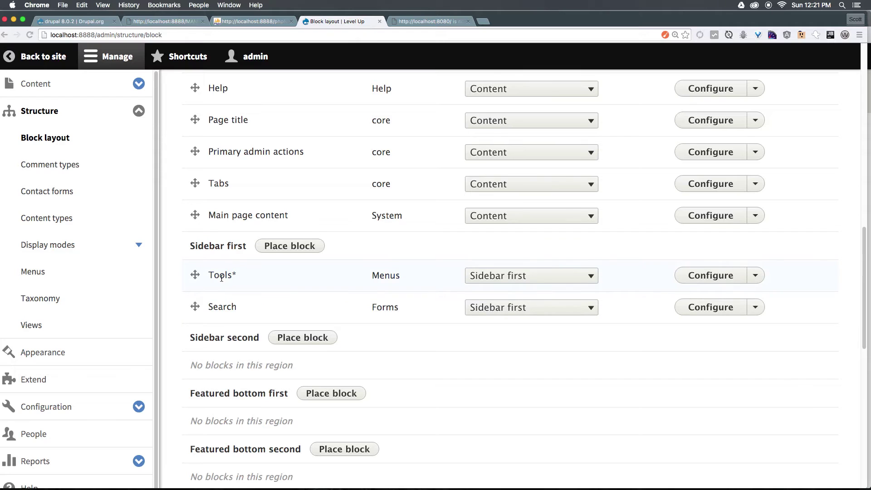
- Save the block layout with Tools reordered above Search
{"action": "scroll", "coordinate": [238, 275], "scroll_direction": "up", "scroll_amount": 15}
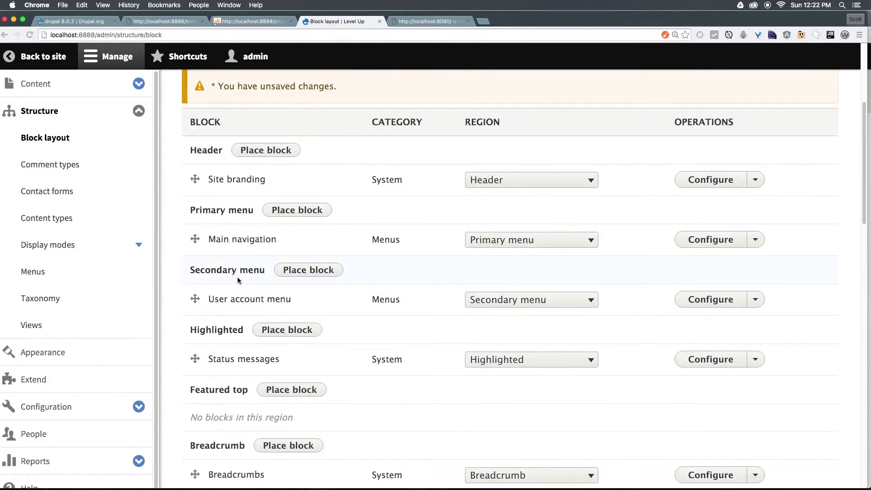
{"action": "left_click_drag", "start_coordinate": [219, 239], "coordinate": [328, 246]}
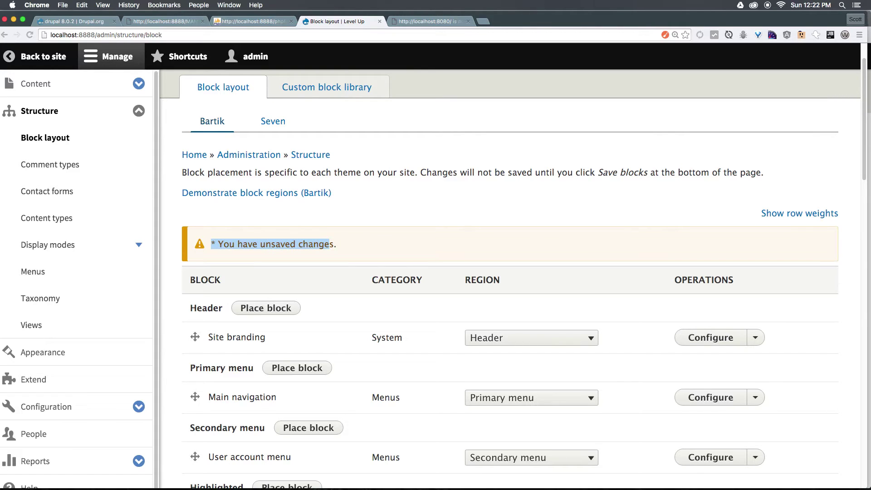
{"action": "left_click_drag", "start_coordinate": [861, 132], "coordinate": [791, 441]}
{"action": "left_click", "coordinate": [190, 416]}
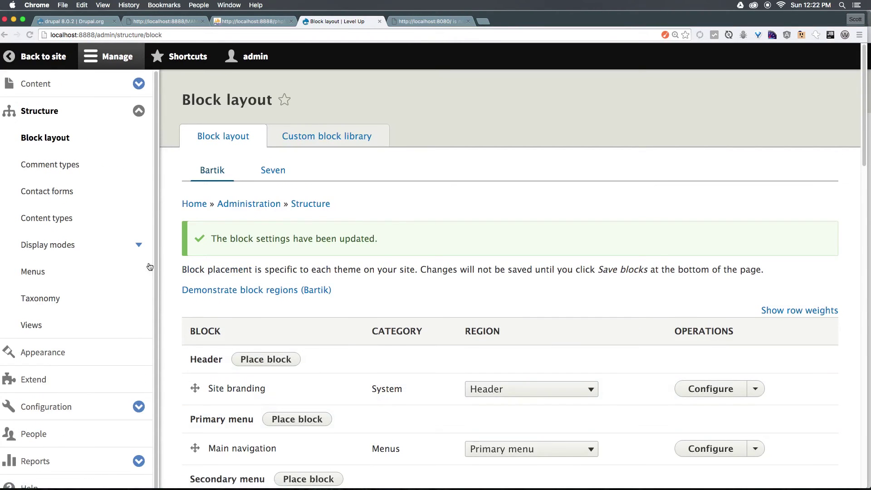
- Return to the front page and verify Tools sits above Search in the sidebar
{"action": "left_click", "coordinate": [40, 59]}
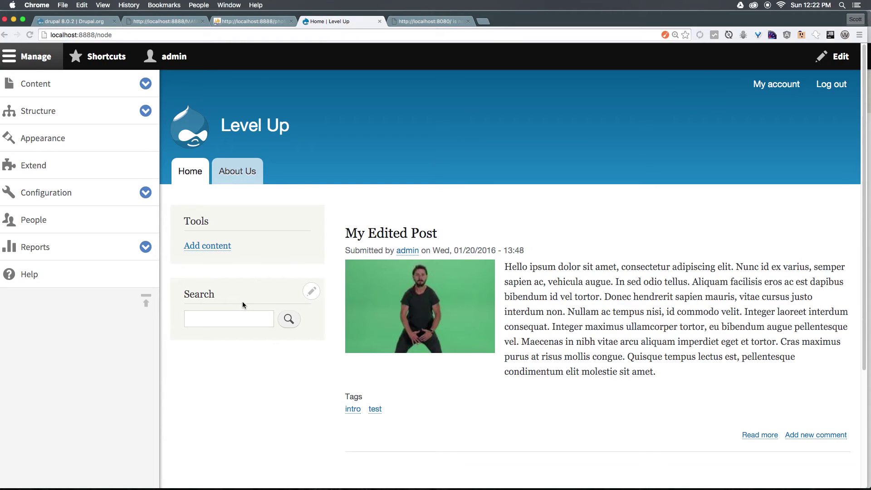
{"action": "left_click", "coordinate": [209, 318]}
{"action": "left_click", "coordinate": [268, 245]}
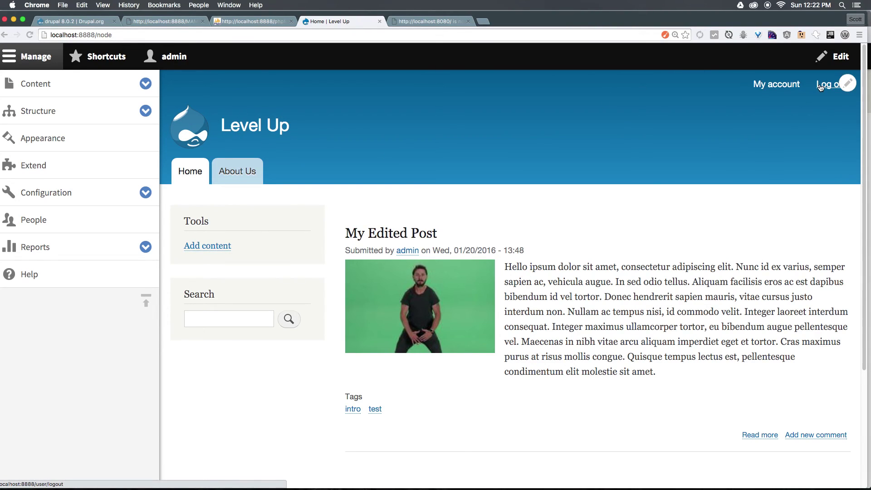
{"action": "scroll", "coordinate": [283, 234], "scroll_direction": "down", "scroll_amount": 5}
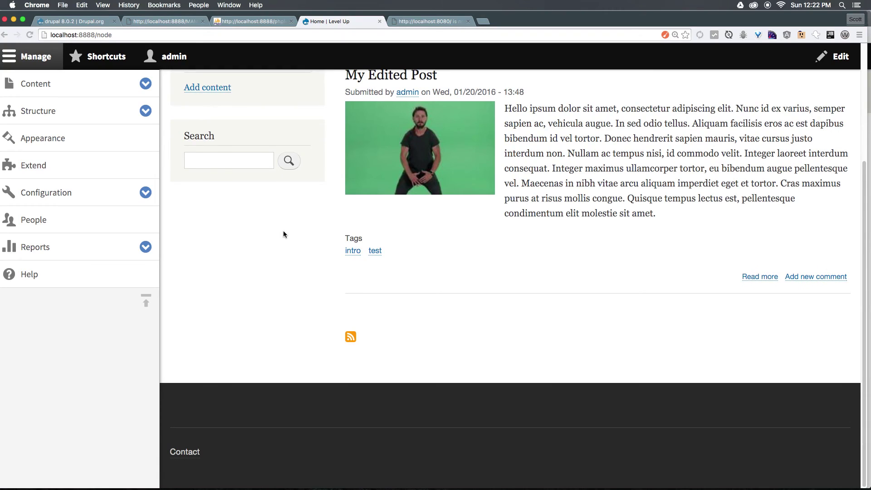
{"action": "scroll", "coordinate": [280, 236], "scroll_direction": "up", "scroll_amount": 5}
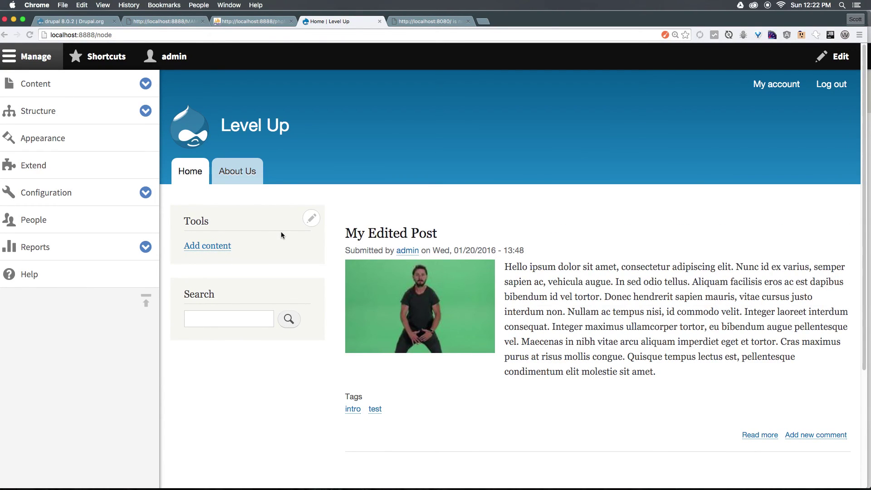